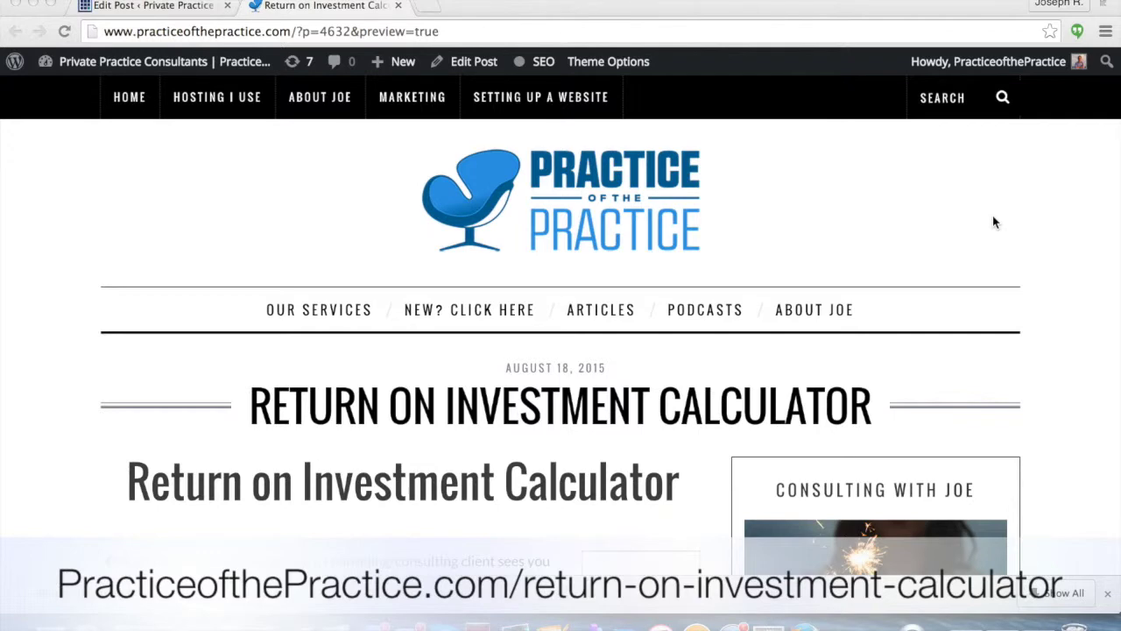
# Enter 6 average sessions per client, a $150 average reimbursement rate and 15 total practice sessions per week
pyautogui.scroll(-5, 993, 221)
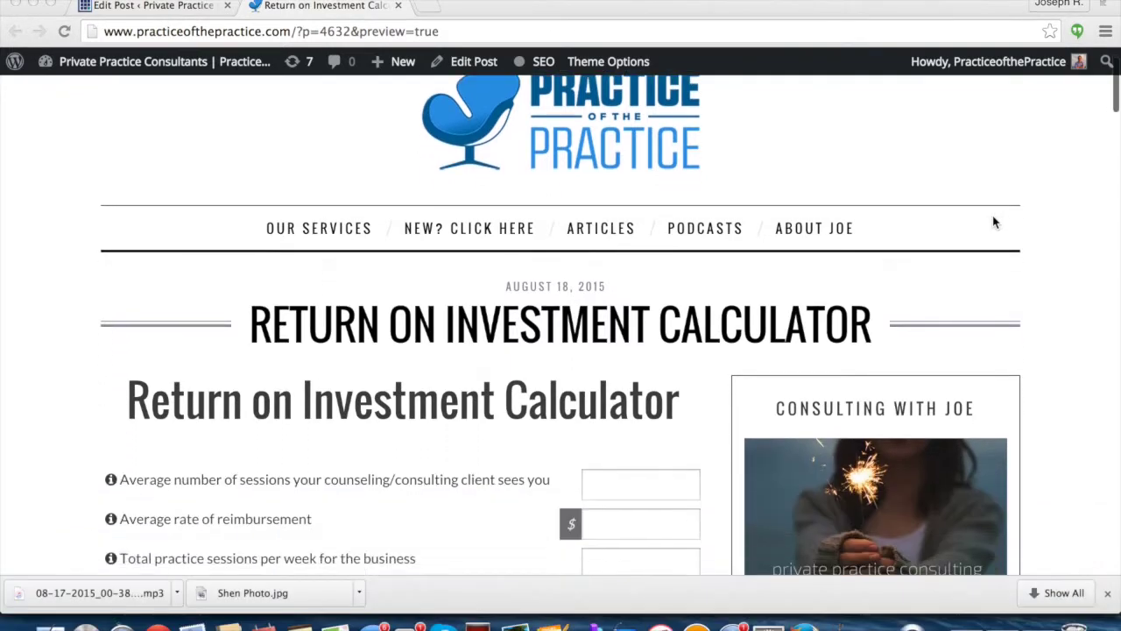
pyautogui.scroll(-1, 994, 223)
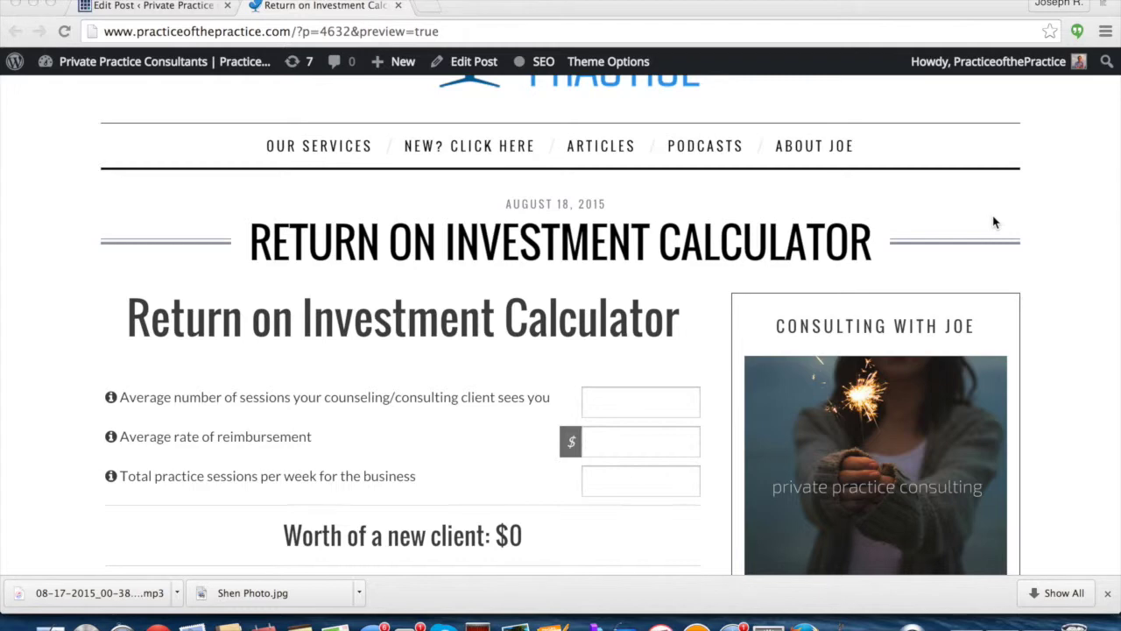
pyautogui.scroll(-4, 994, 222)
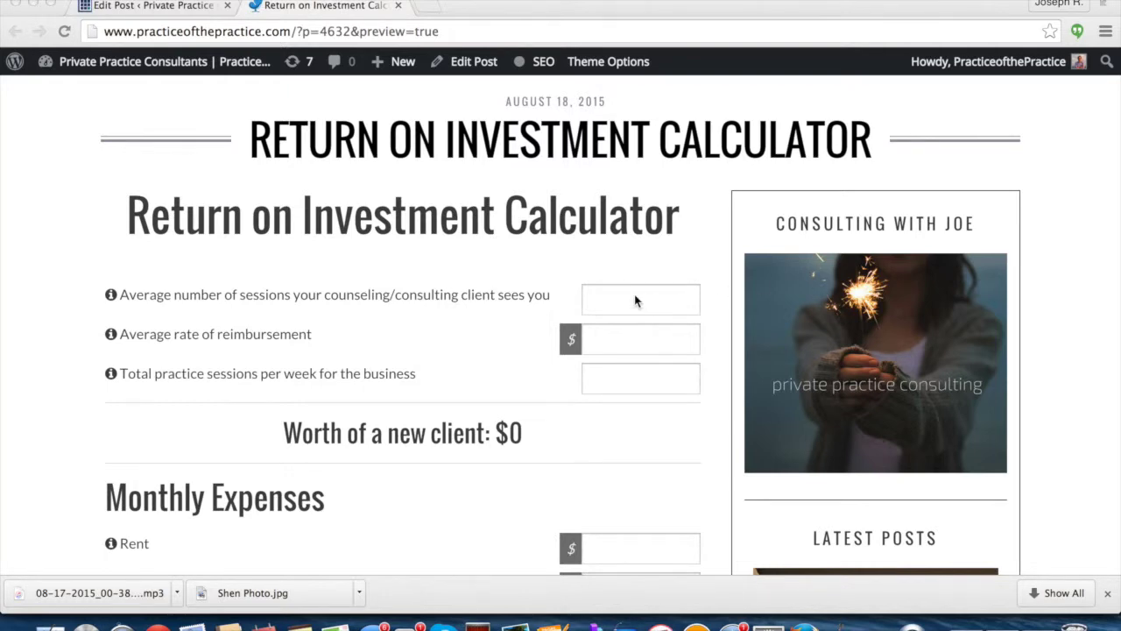
pyautogui.scroll(-2, 635, 300)
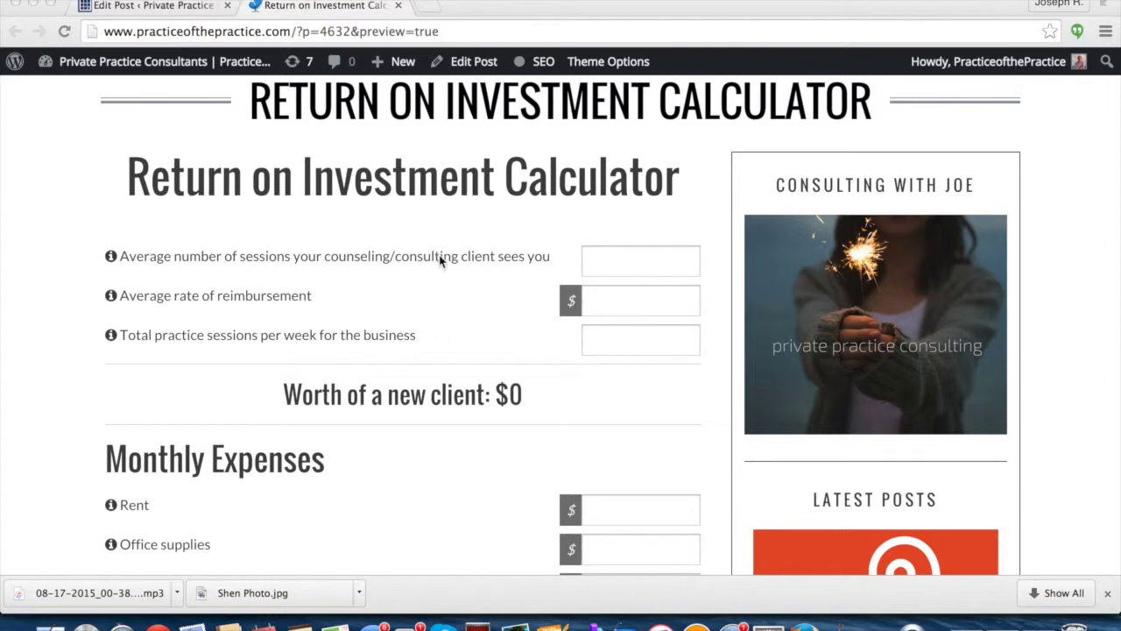
pyautogui.click(622, 262)
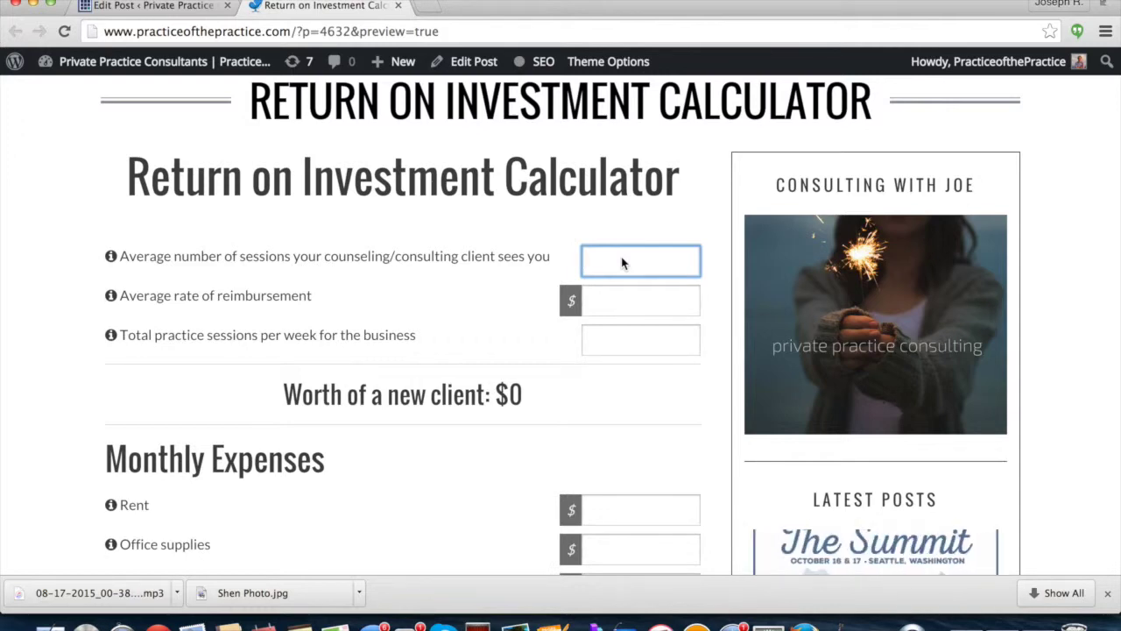
pyautogui.write('6')
pyautogui.click(627, 299)
pyautogui.write('150')
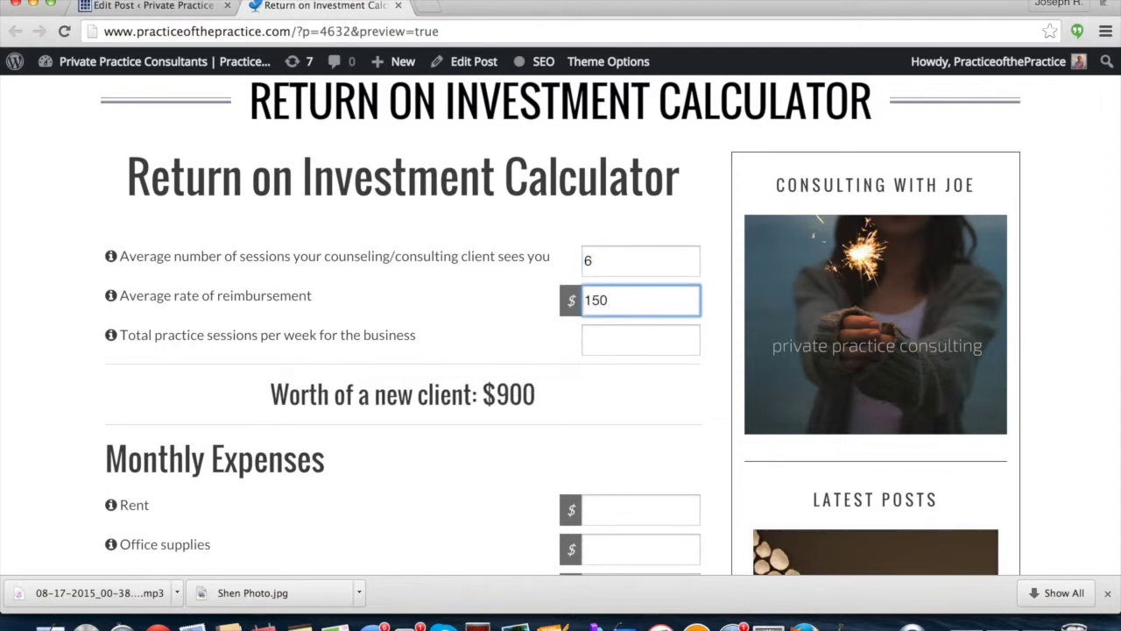
pyautogui.click(627, 339)
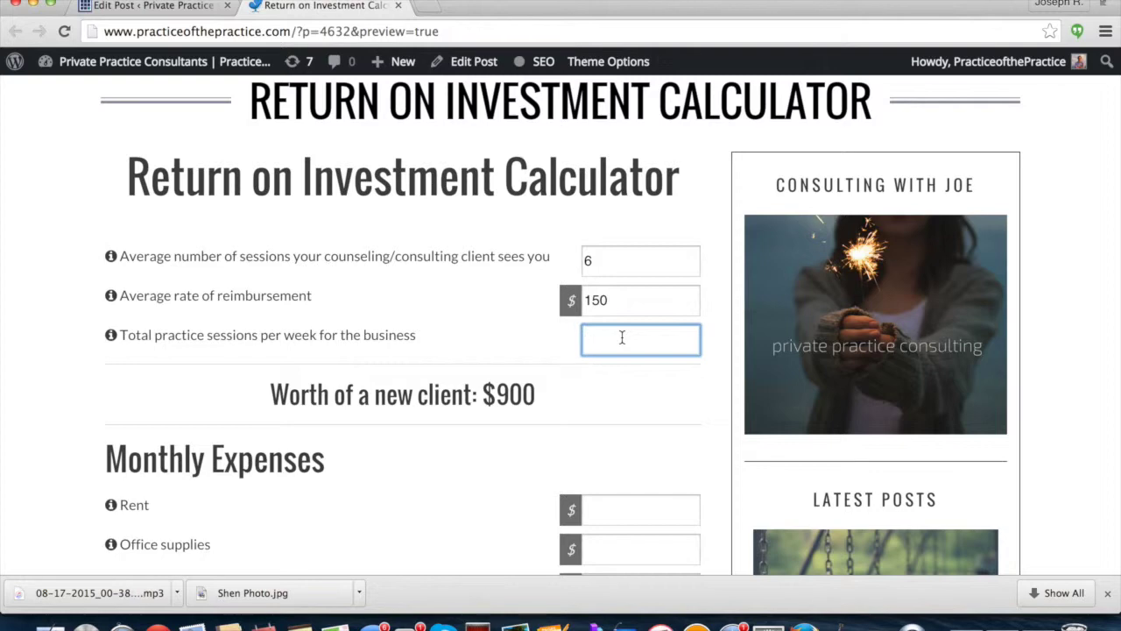
pyautogui.write('15')
pyautogui.click(645, 395)
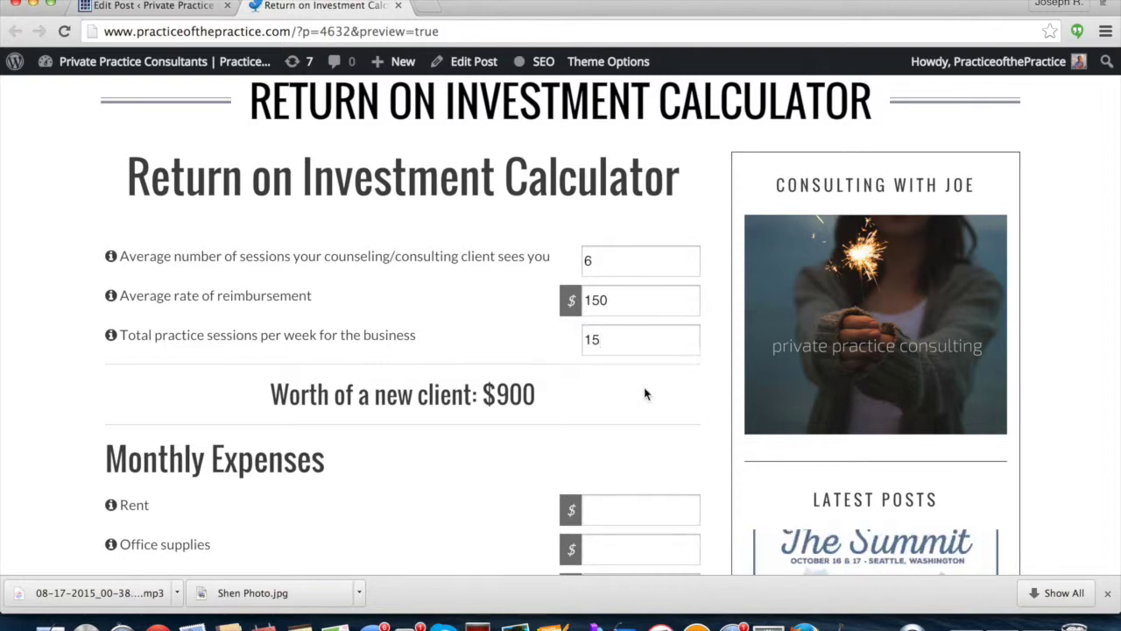
# Fill in the monthly expenses for rent with $2010 and office supplies with $35
pyautogui.scroll(-4, 644, 394)
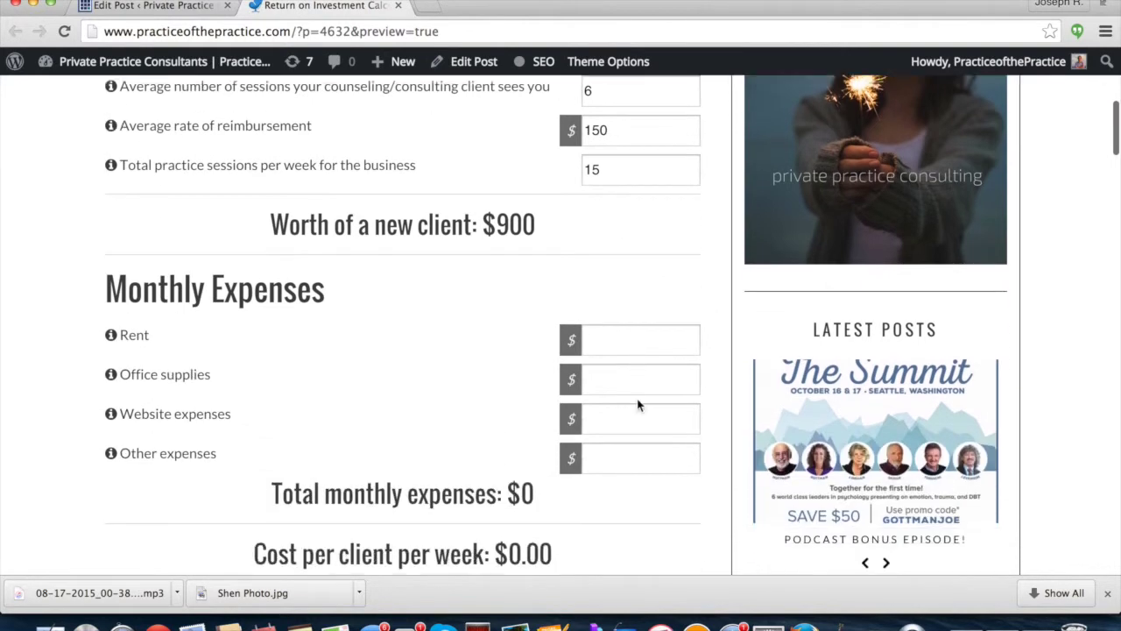
pyautogui.scroll(-3, 640, 405)
pyautogui.scroll(4, 639, 396)
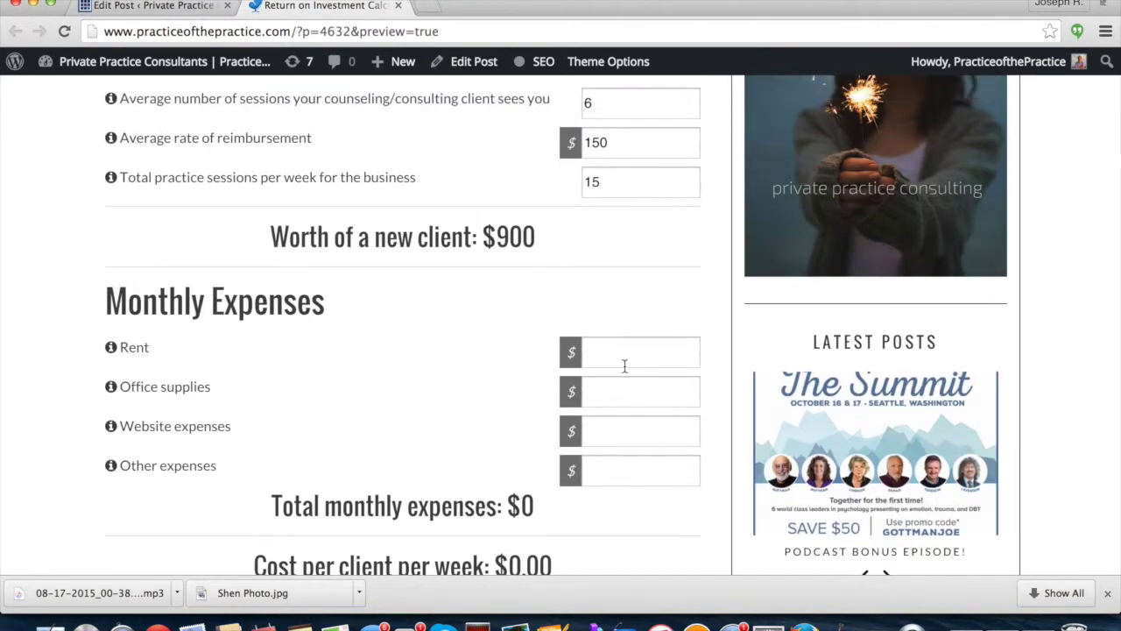
pyautogui.scroll(-3, 619, 353)
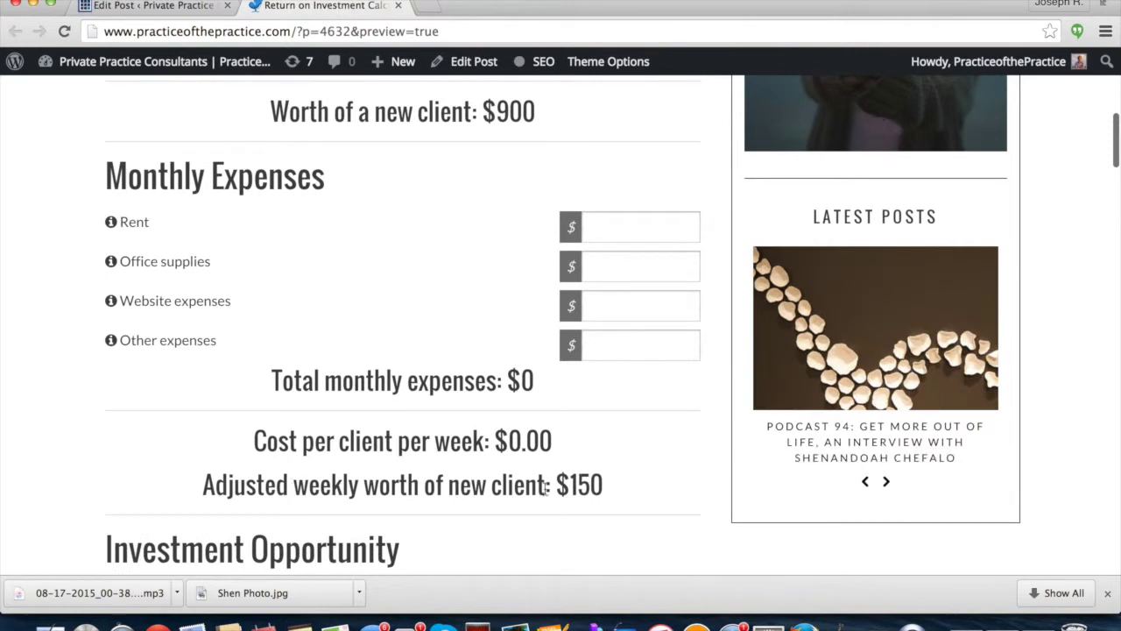
pyautogui.scroll(3, 596, 482)
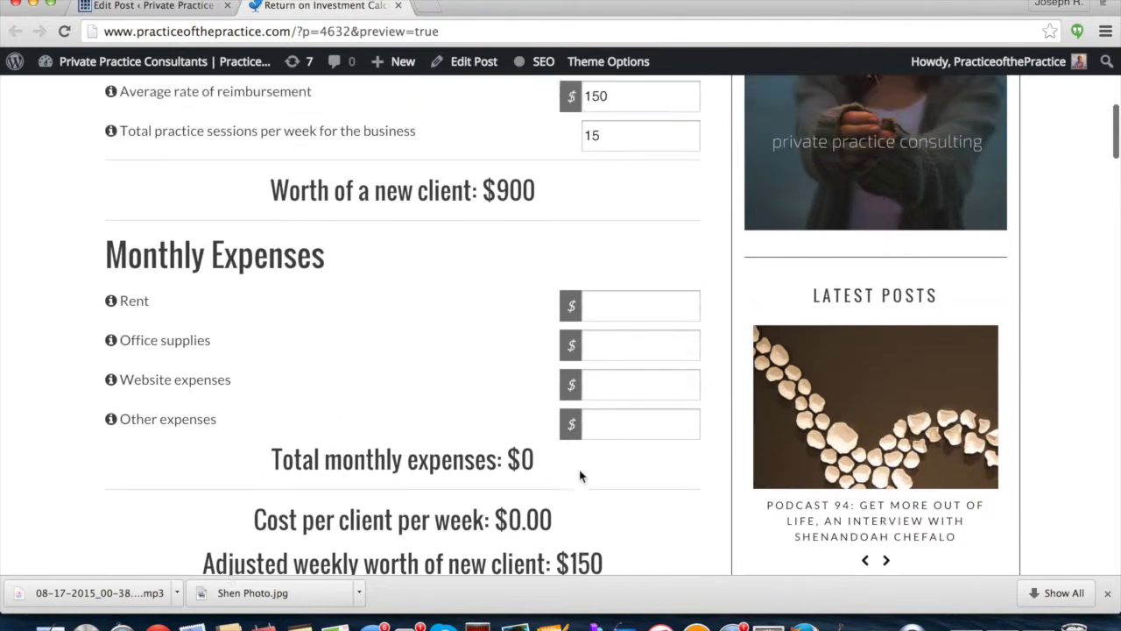
pyautogui.click(615, 365)
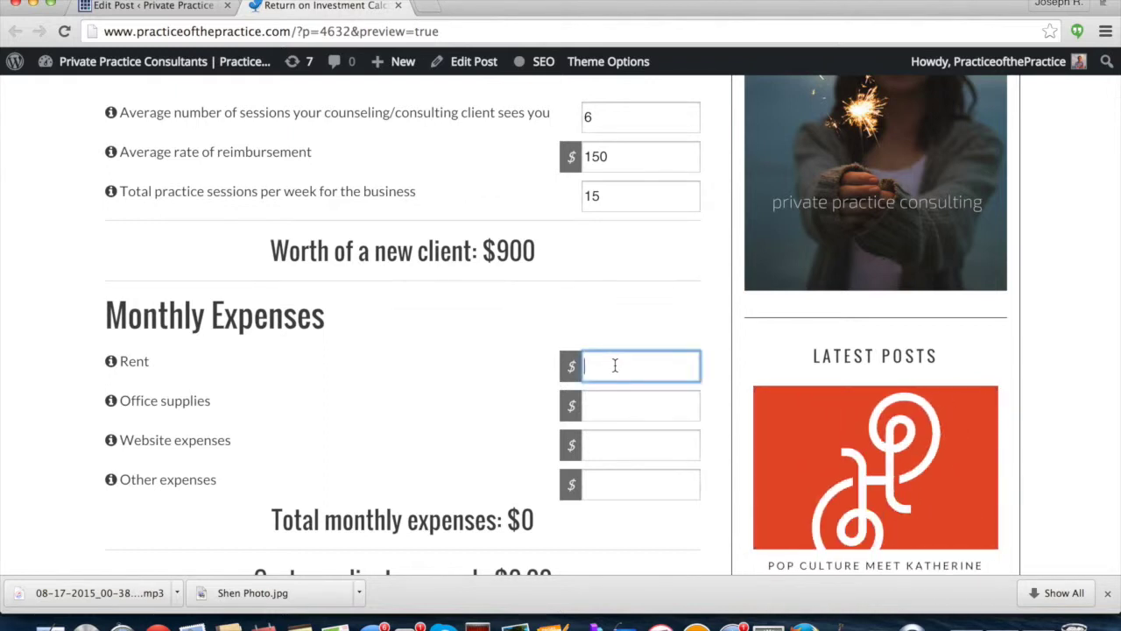
pyautogui.write('2010')
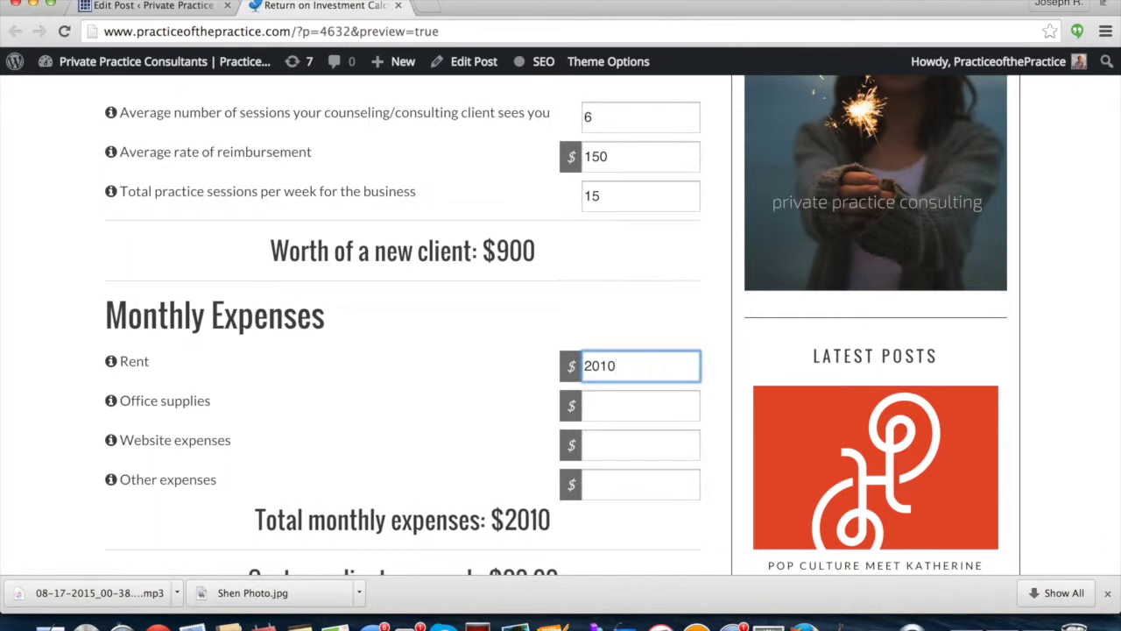
pyautogui.click(607, 408)
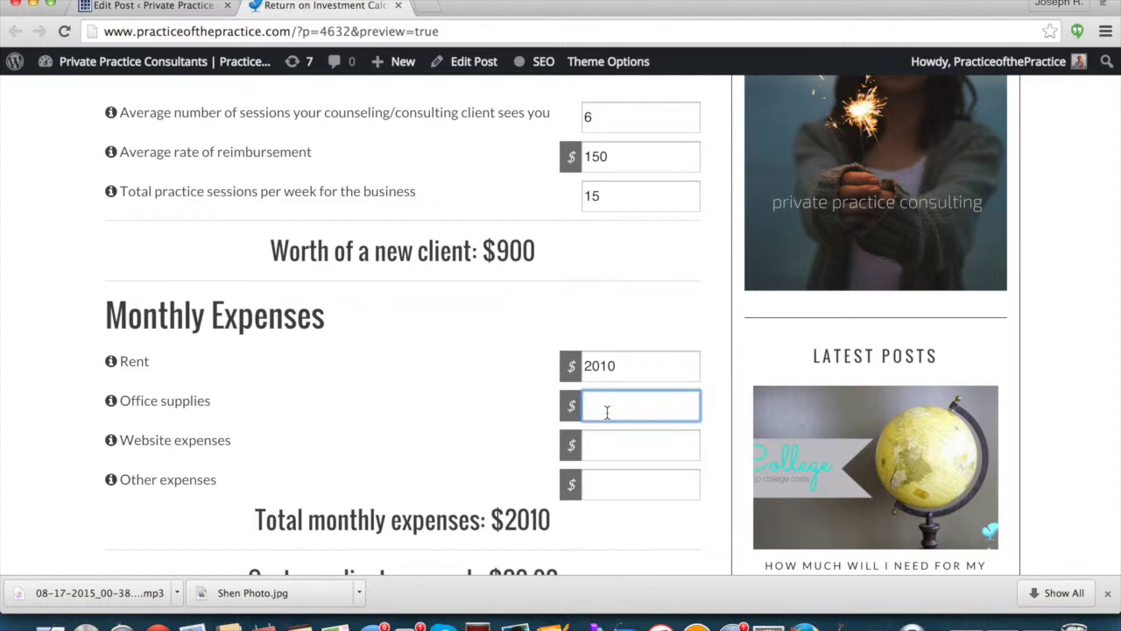
pyautogui.write('35')
# Set the monthly website expenses to $200 and the other expenses to $250
pyautogui.click(621, 447)
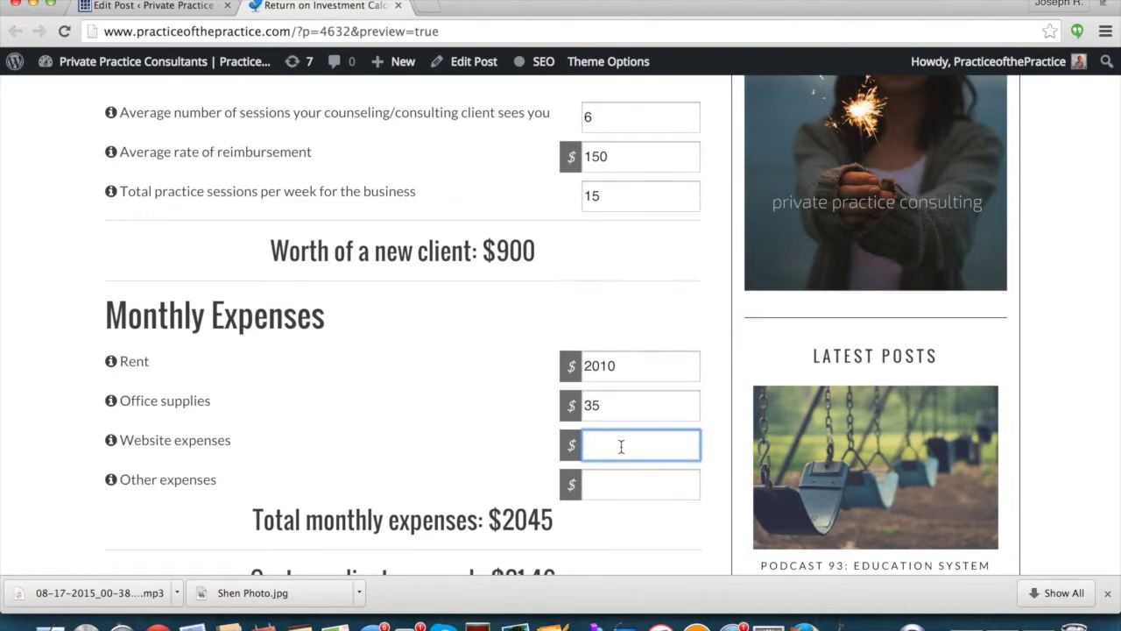
pyautogui.write('200')
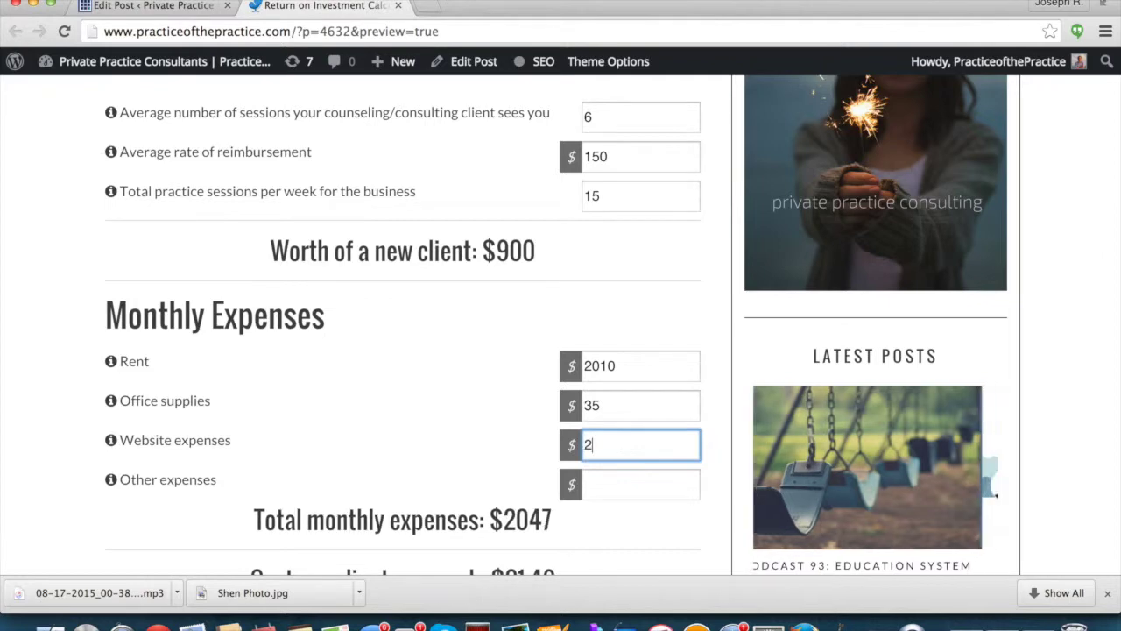
pyautogui.click(636, 484)
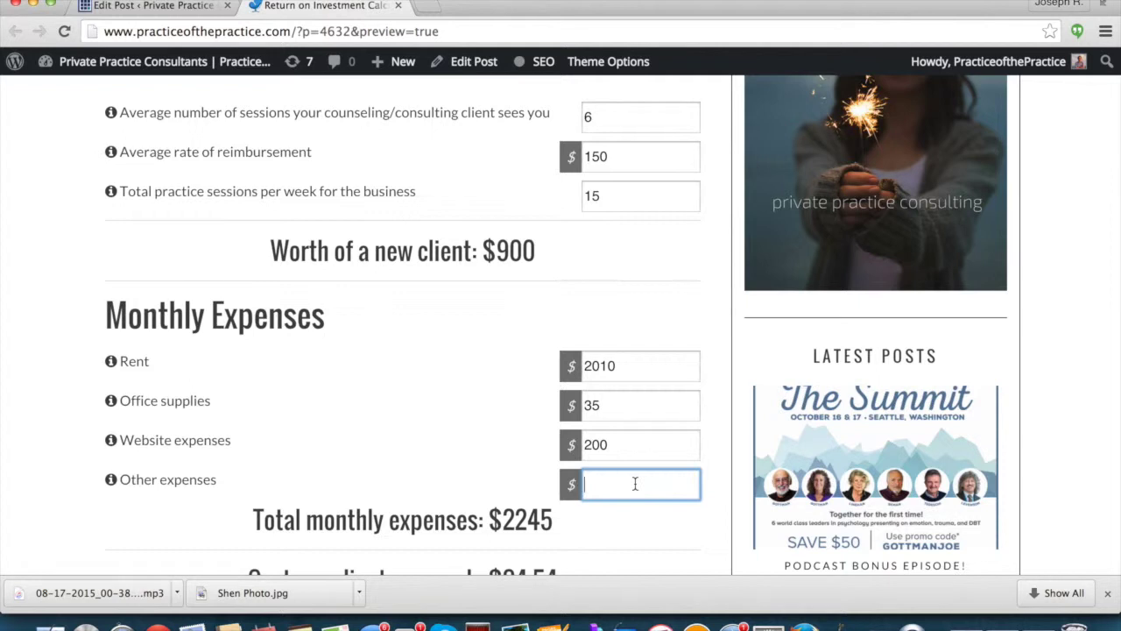
pyautogui.write('250')
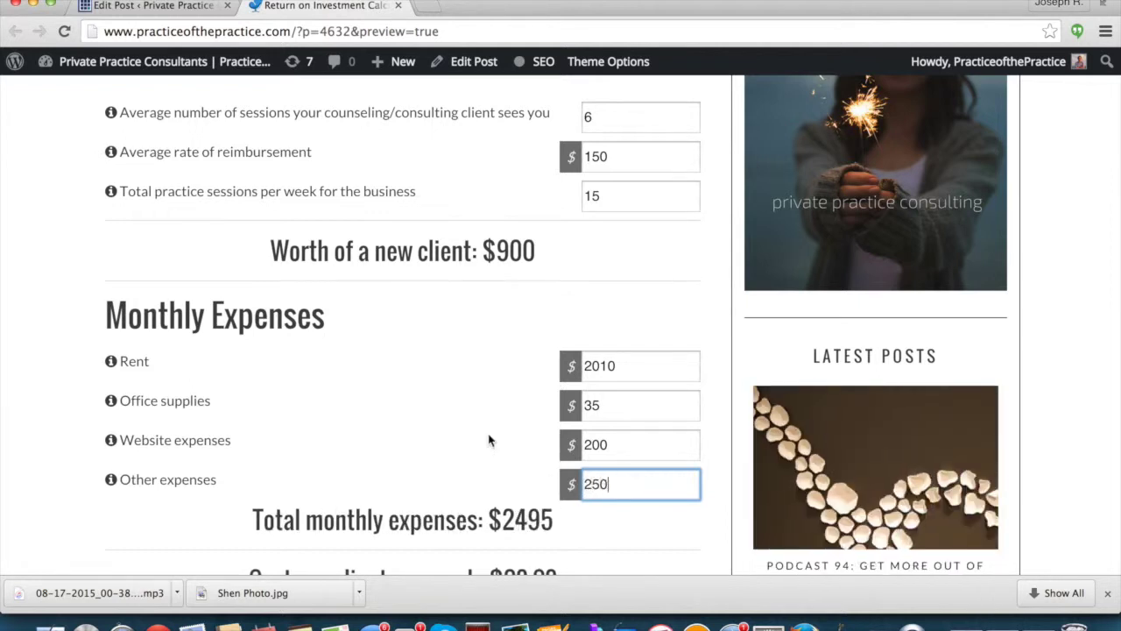
# Enter an investment opportunity costing $2500 with 3 expected new clients
pyautogui.scroll(-5, 469, 438)
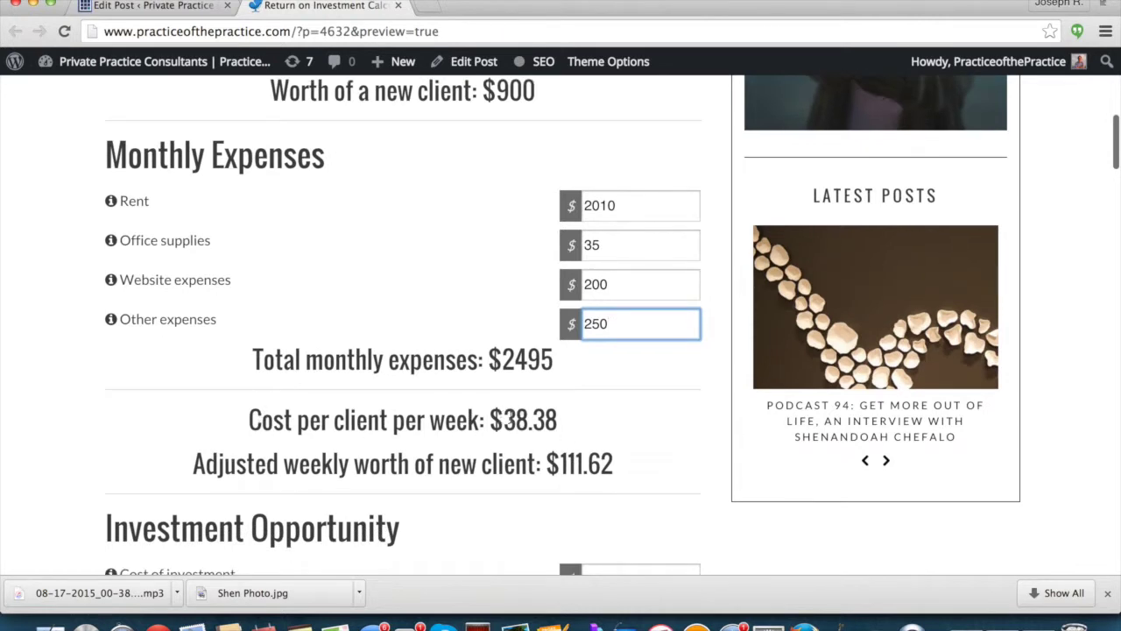
pyautogui.scroll(3, 576, 419)
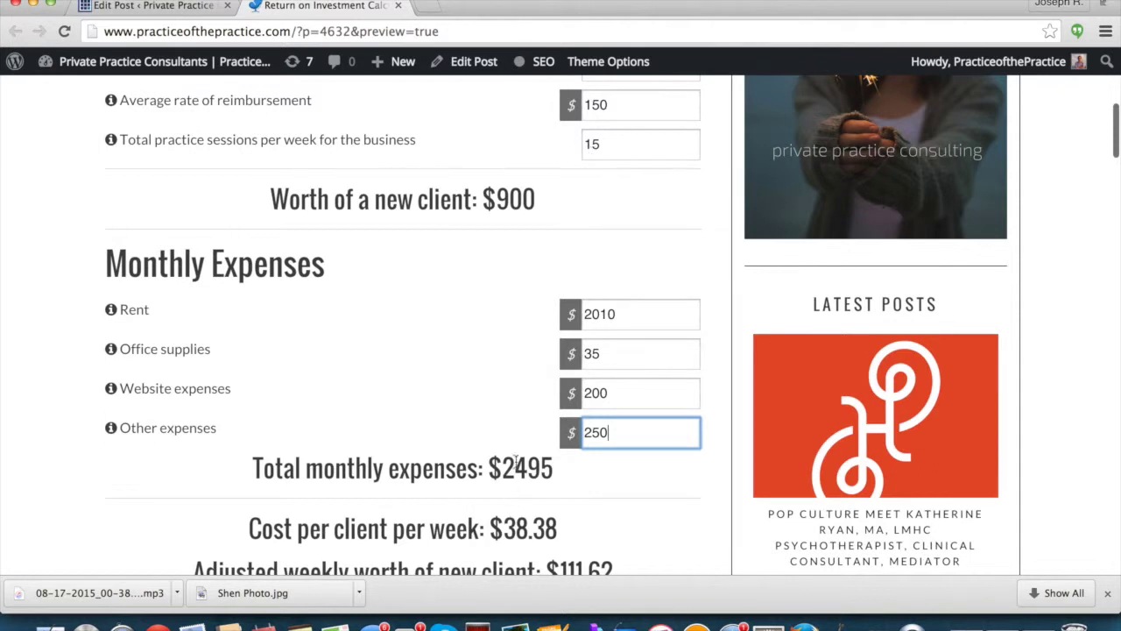
pyautogui.scroll(-4, 521, 329)
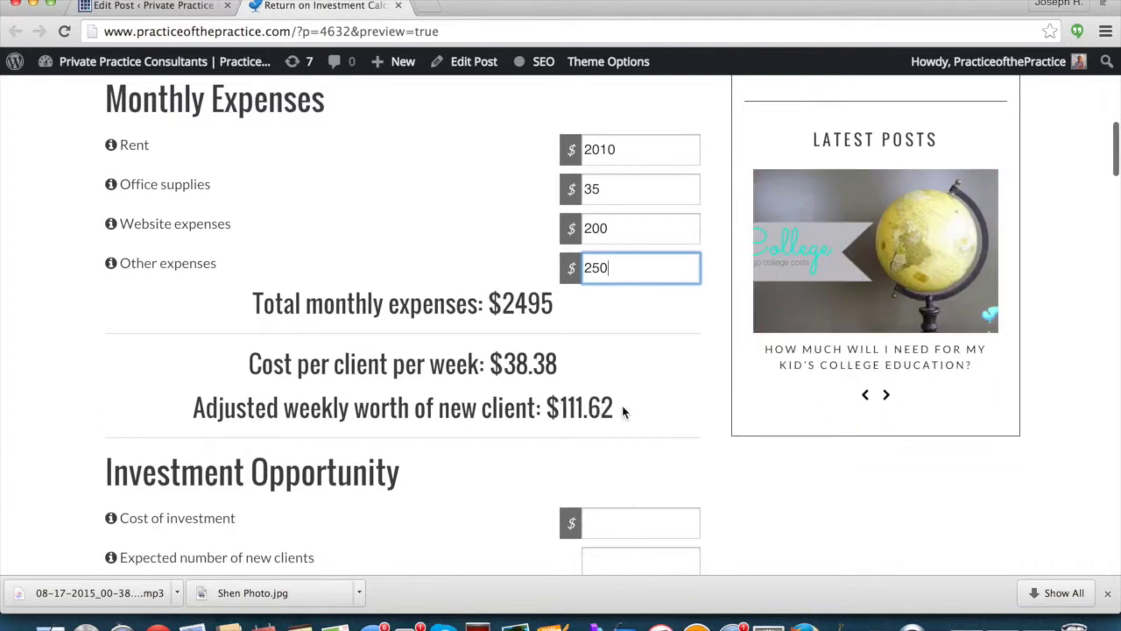
pyautogui.scroll(-1, 623, 411)
pyautogui.scroll(-5, 623, 410)
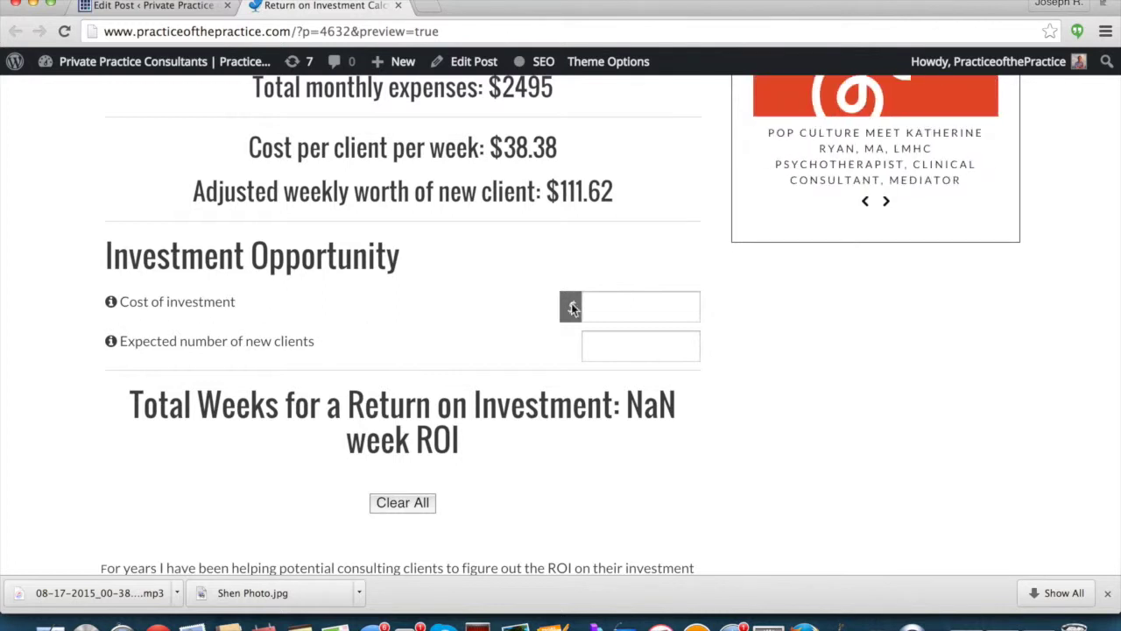
pyautogui.click(624, 304)
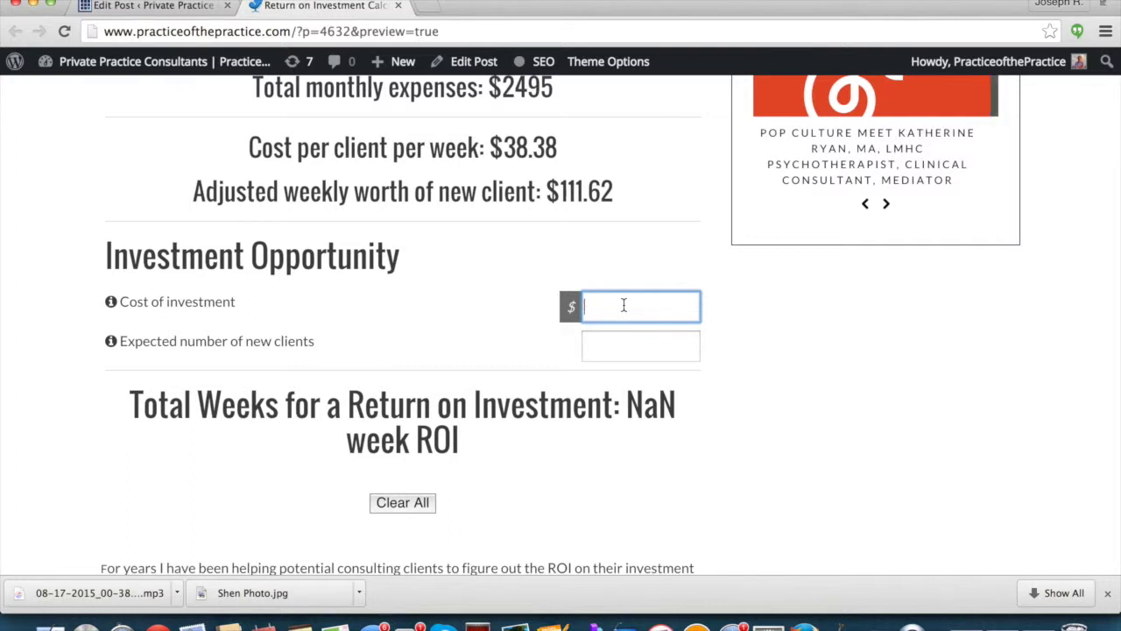
pyautogui.write('2500')
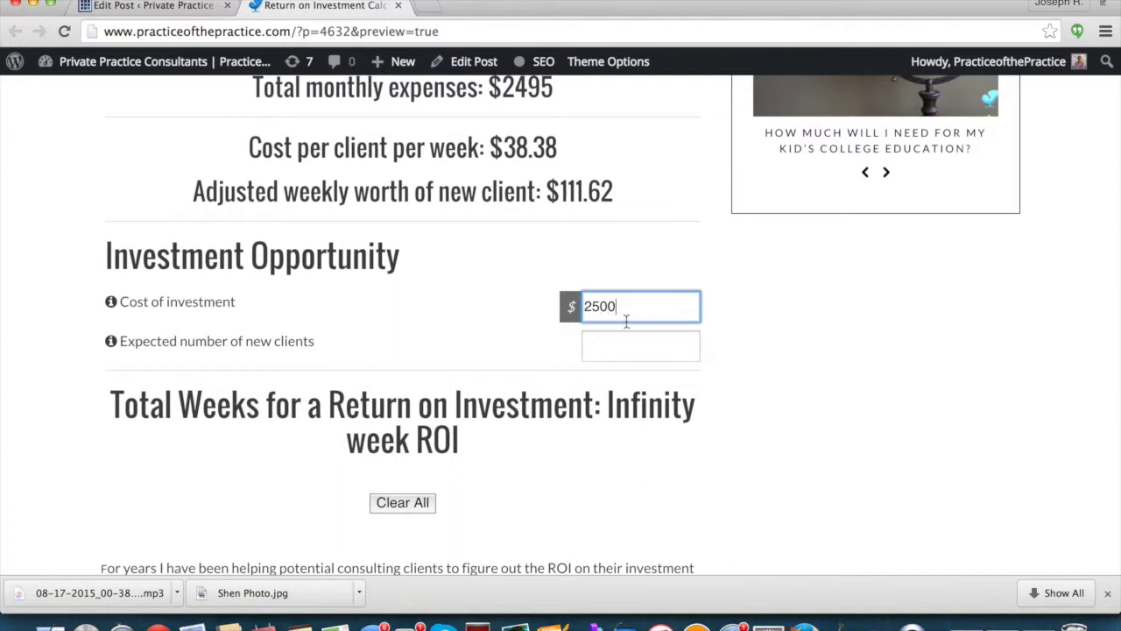
pyautogui.click(641, 345)
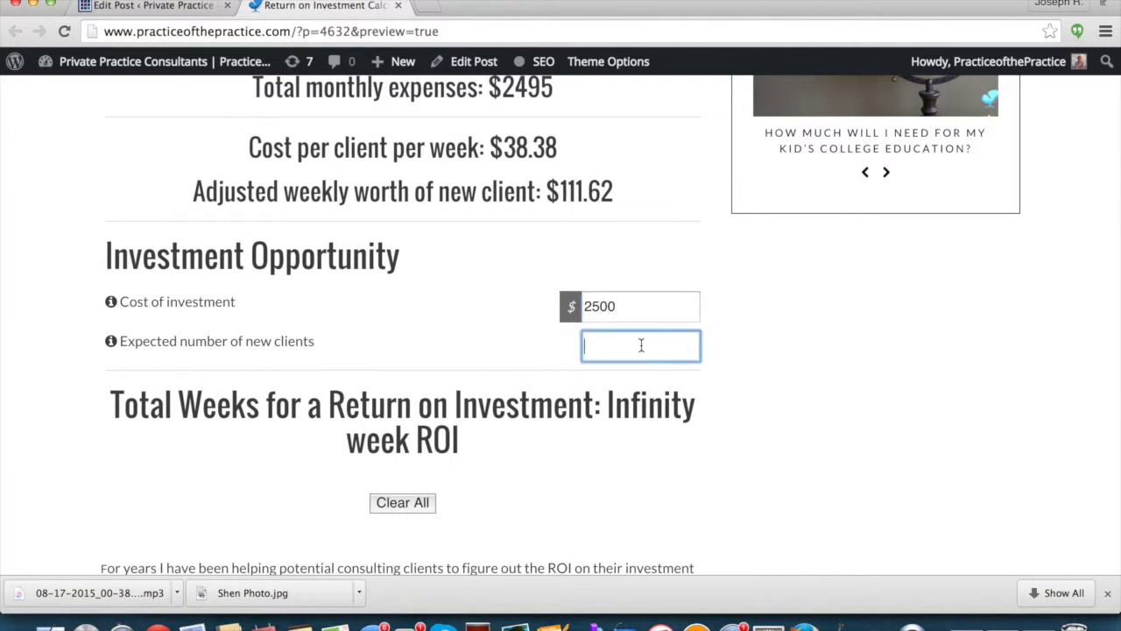
pyautogui.write('3')
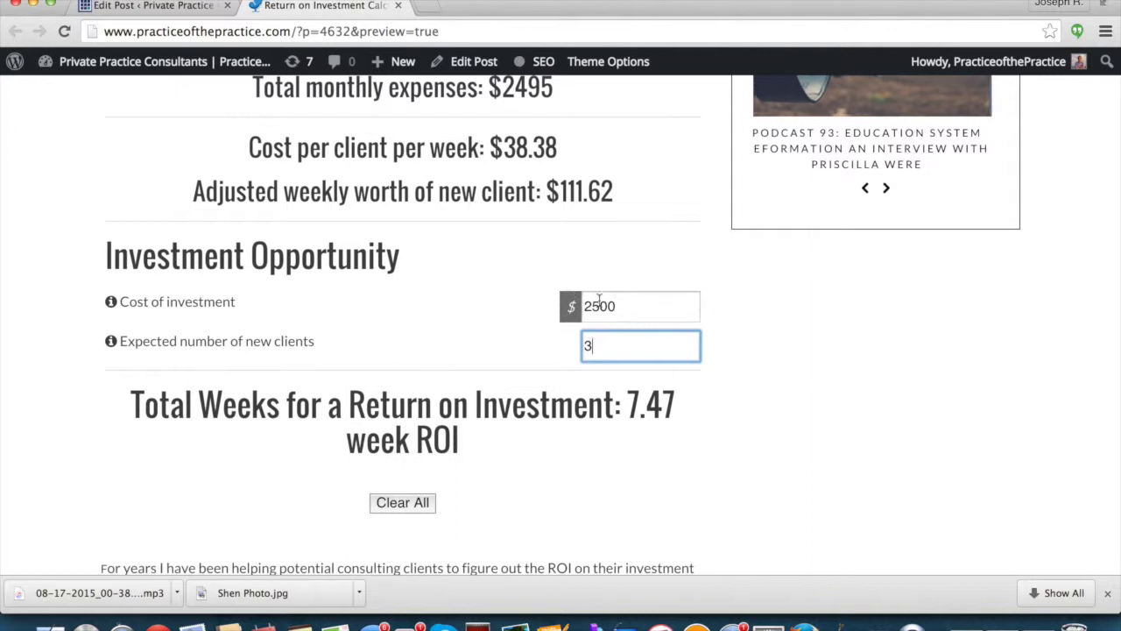
# Try 4, 2 and 1 expected new clients in turn for the $2500 investment
pyautogui.press('BackSpace')
pyautogui.write('4')
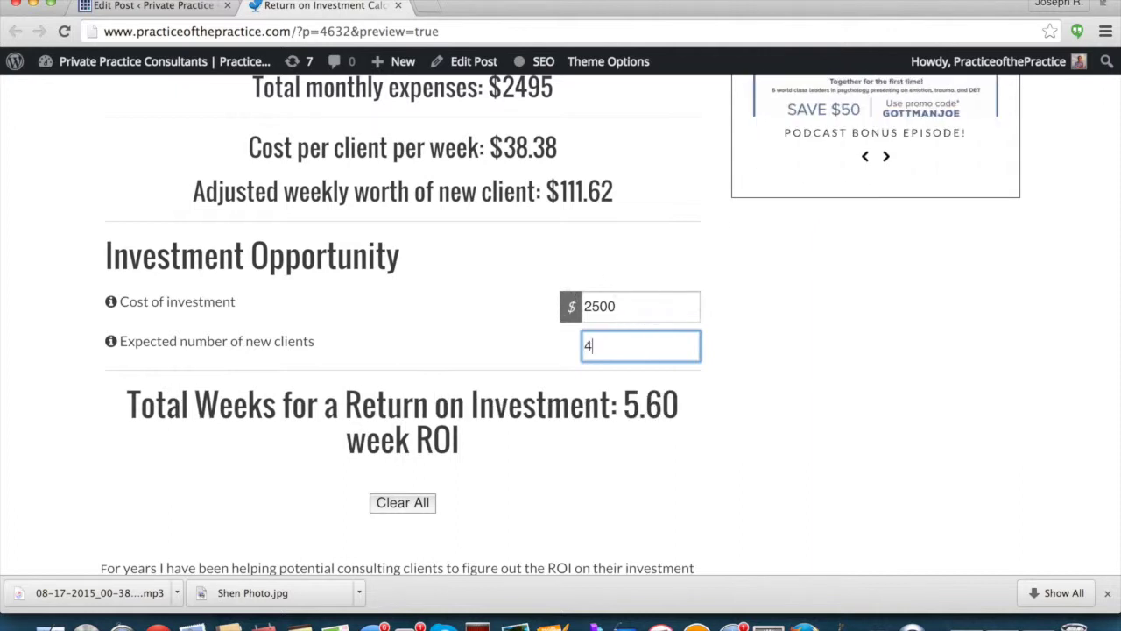
pyautogui.press('BackSpace')
pyautogui.write('2')
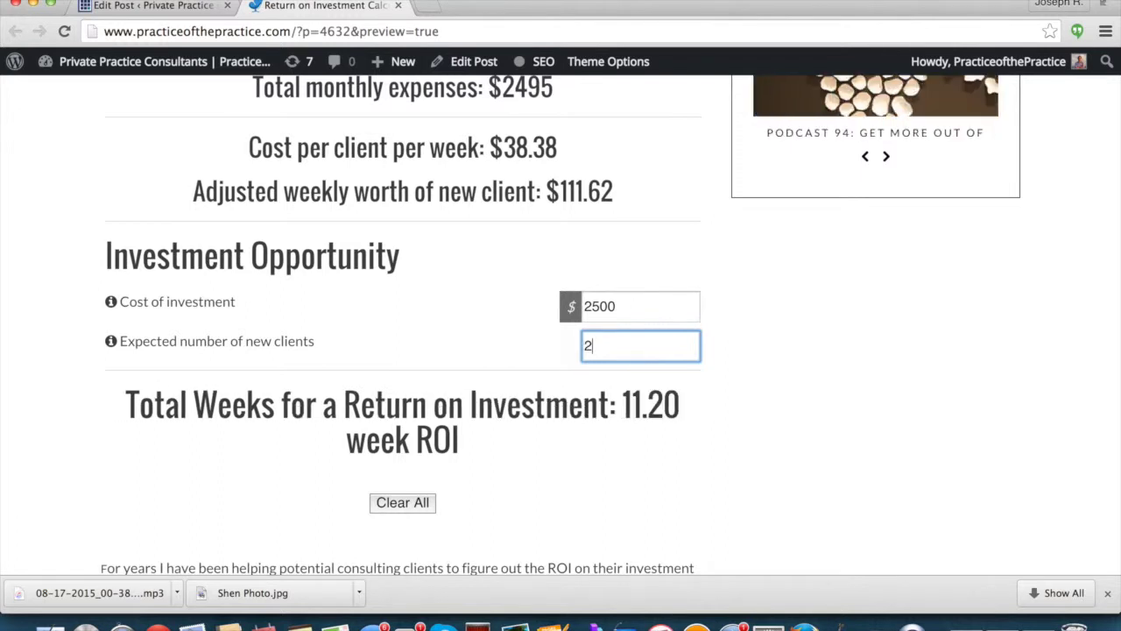
pyautogui.press('BackSpace')
pyautogui.write('1')
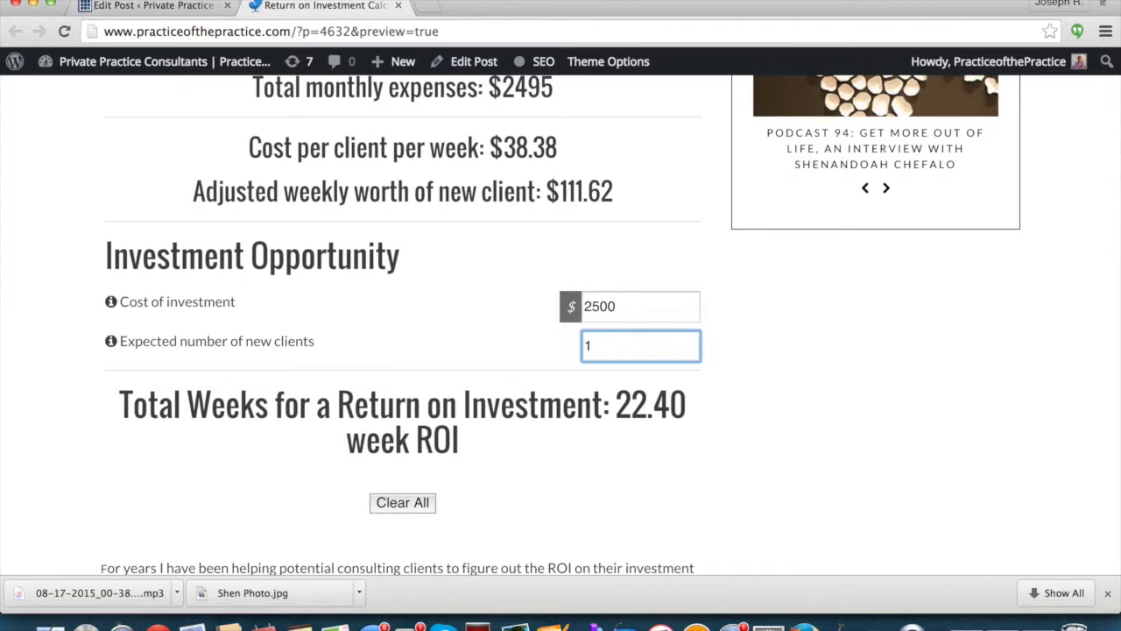
# Change the investment opportunity to a cost of $750 with 2 expected new clients
pyautogui.press('BackSpace')
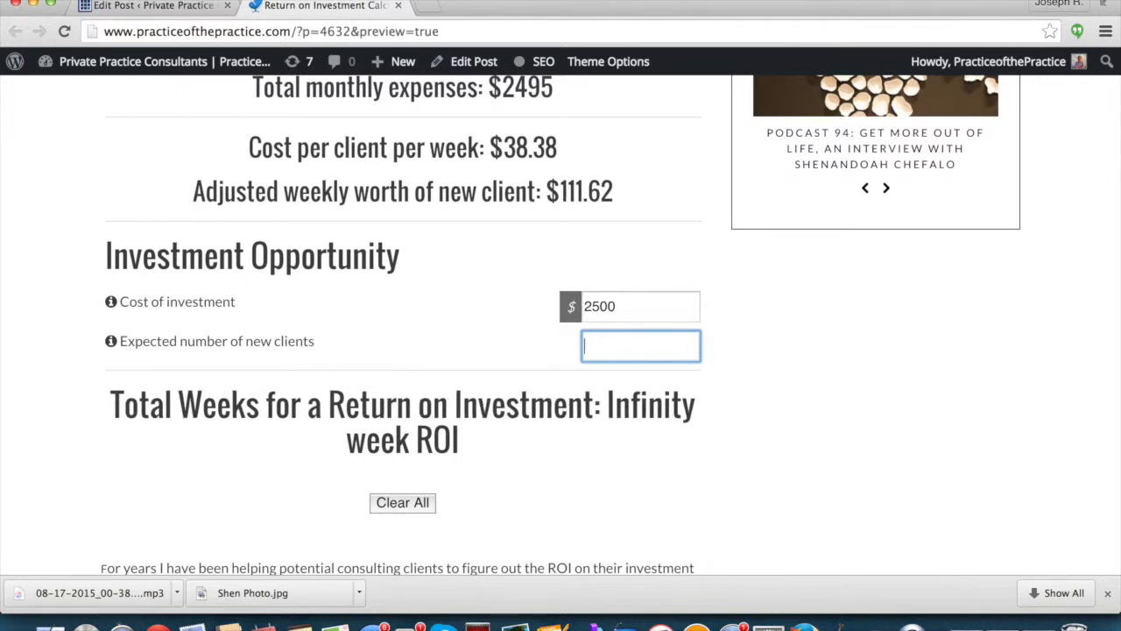
pyautogui.click(640, 306)
pyautogui.press('BackSpace')
pyautogui.press('BackSpace')
pyautogui.press('BackSpace')
pyautogui.press('BackSpace')
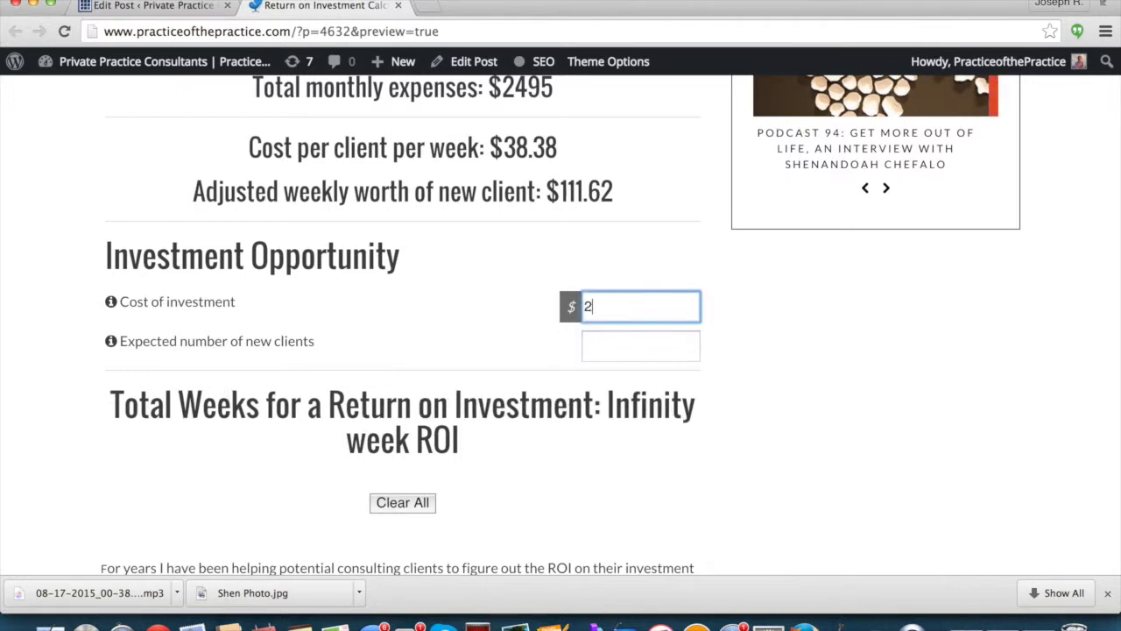
pyautogui.write('750')
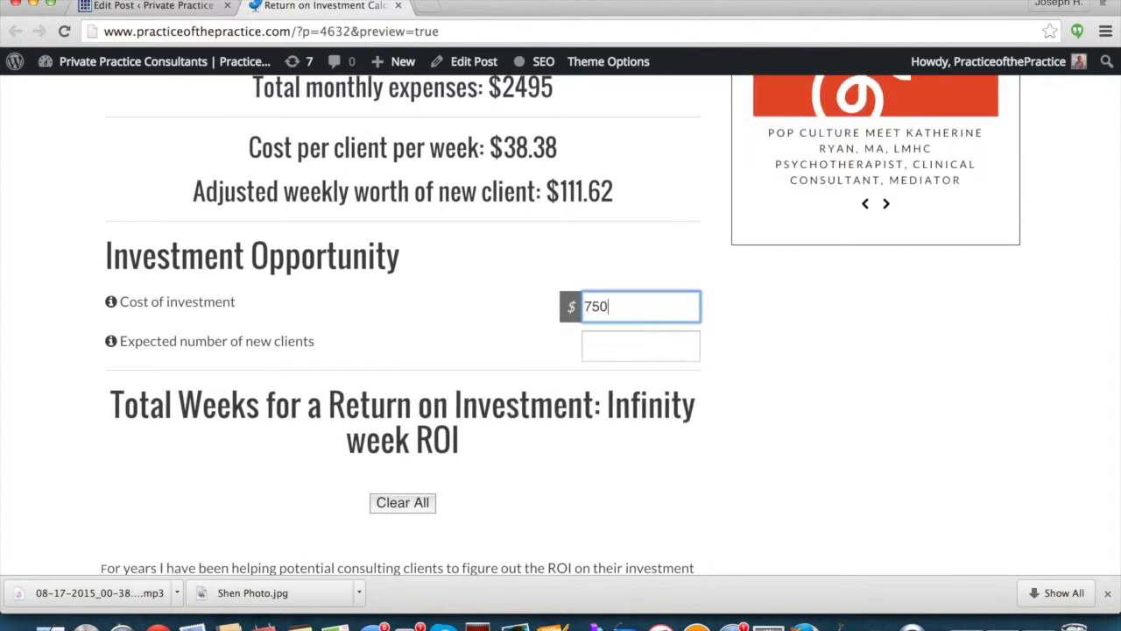
pyautogui.click(651, 346)
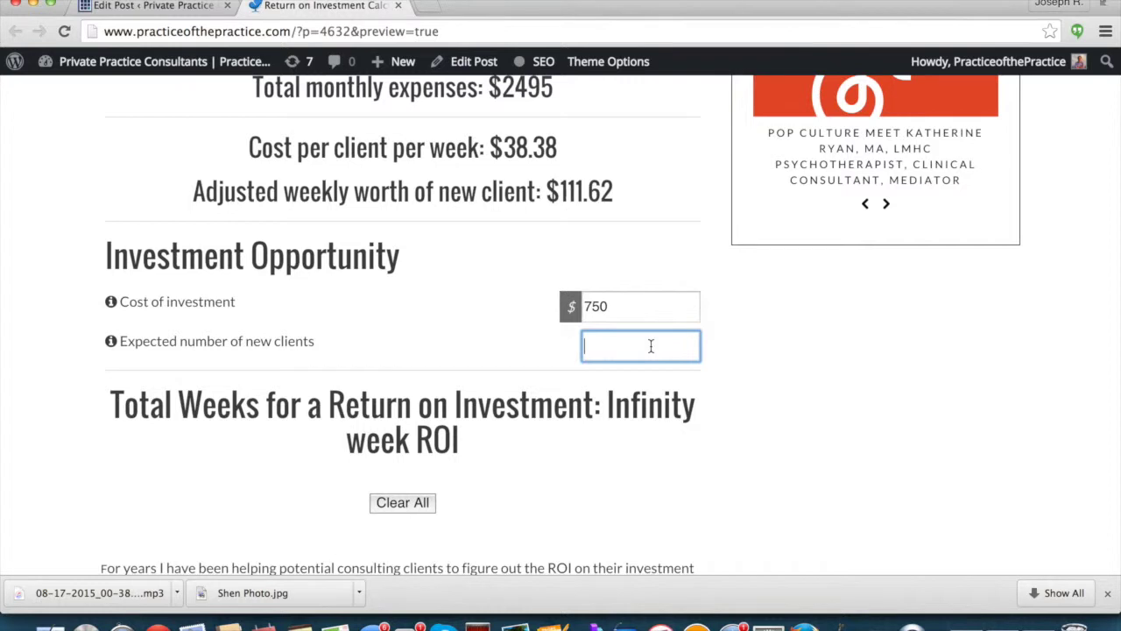
pyautogui.write('2')
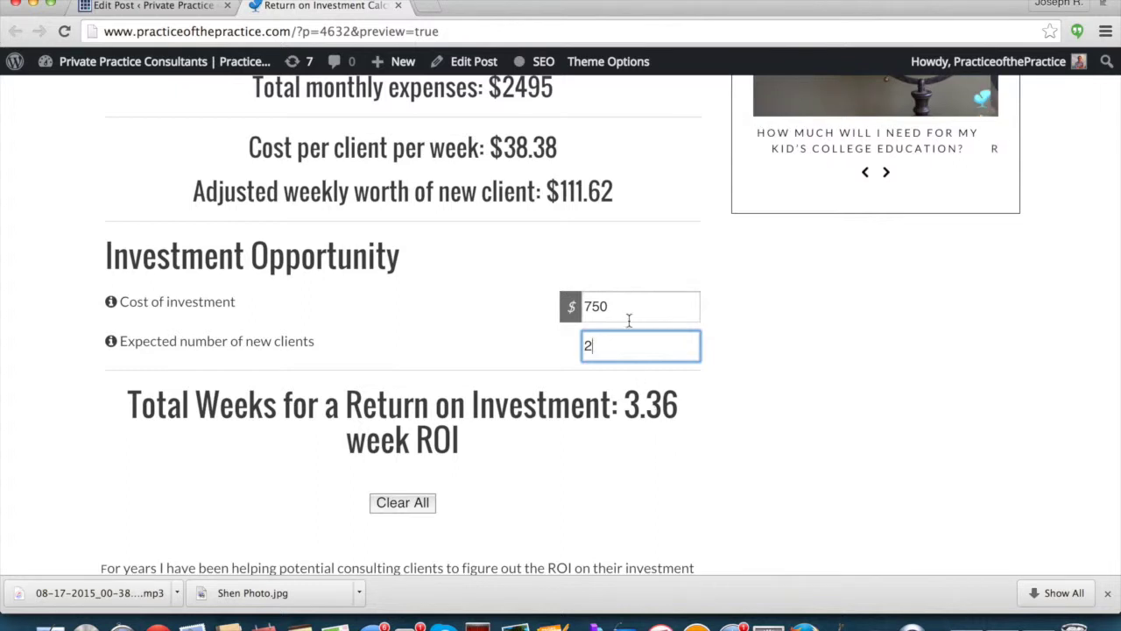
pyautogui.scroll(4, 552, 313)
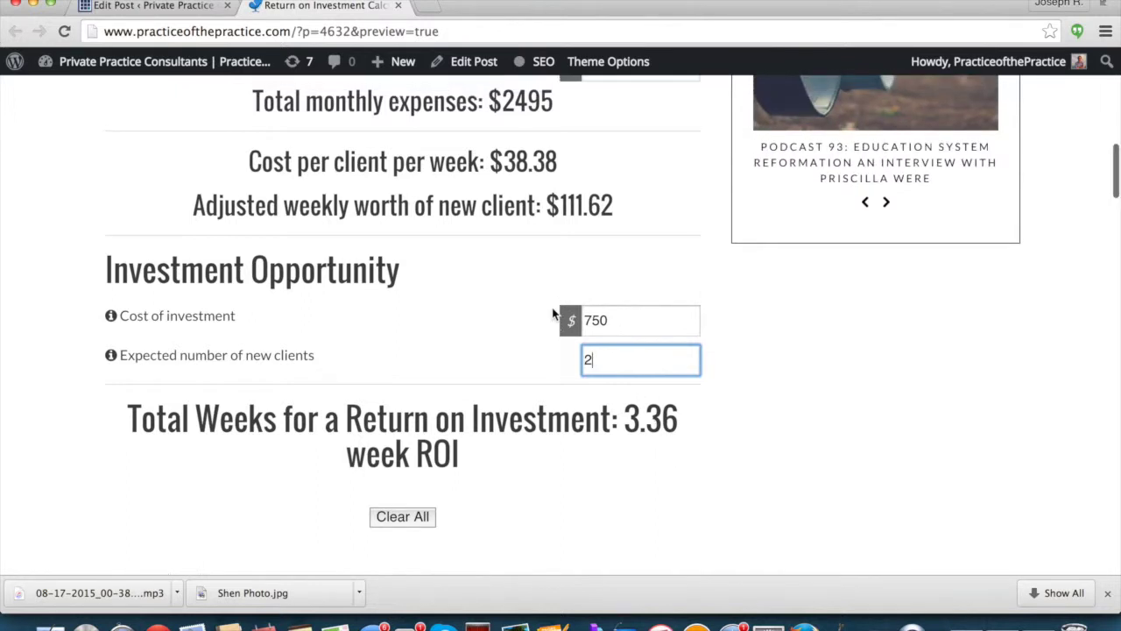
pyautogui.scroll(3, 553, 313)
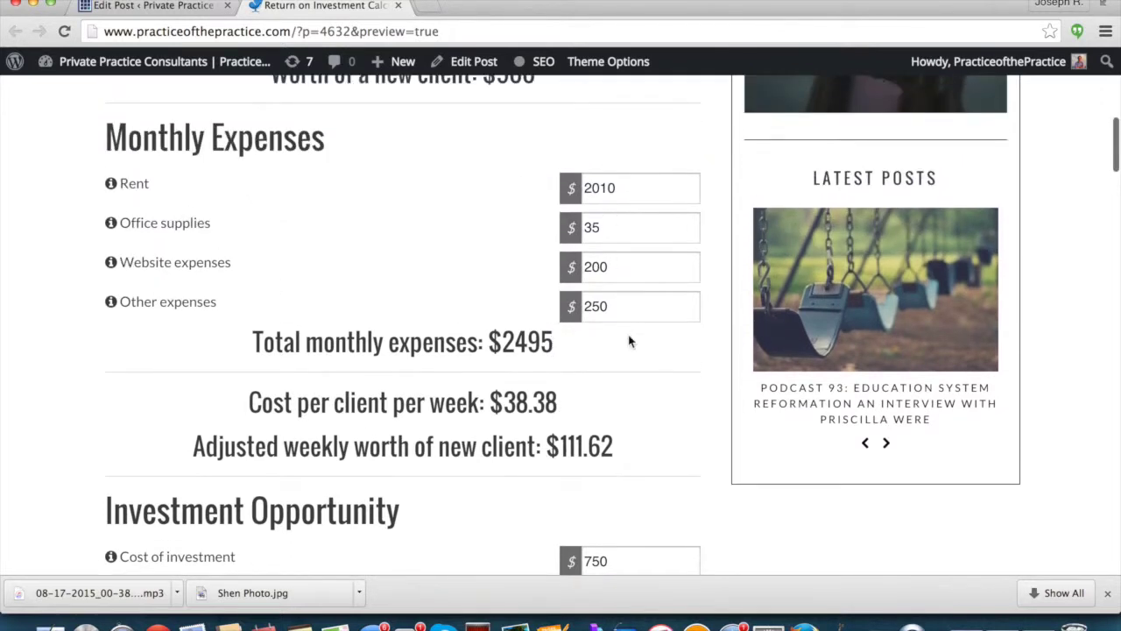
pyautogui.scroll(7, 629, 337)
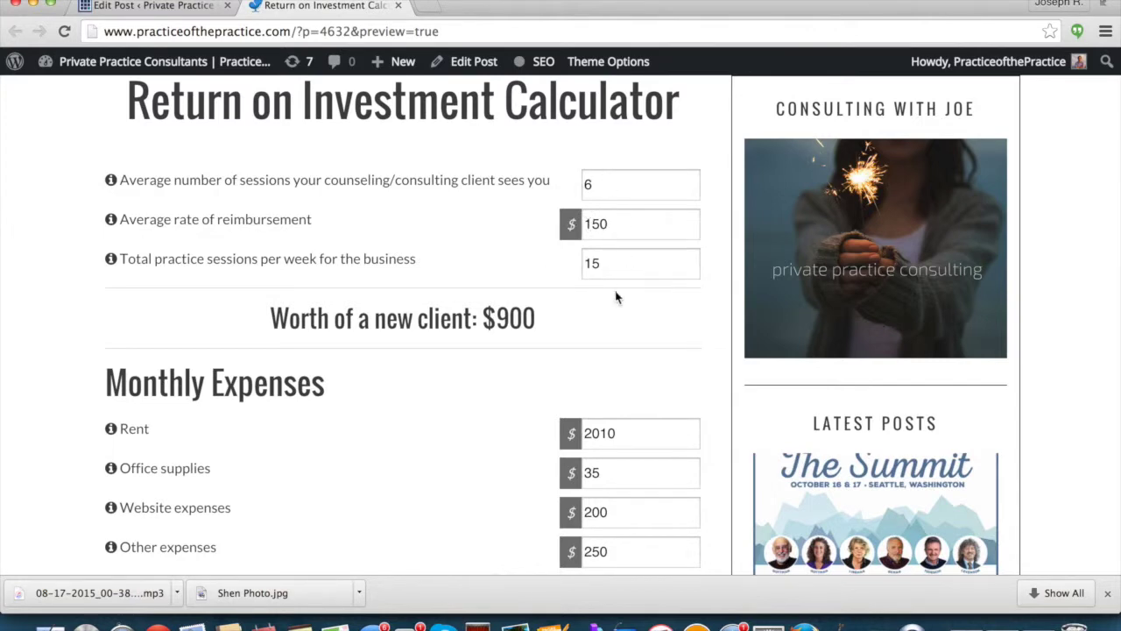
pyautogui.scroll(-4, 616, 294)
pyautogui.scroll(-8, 616, 294)
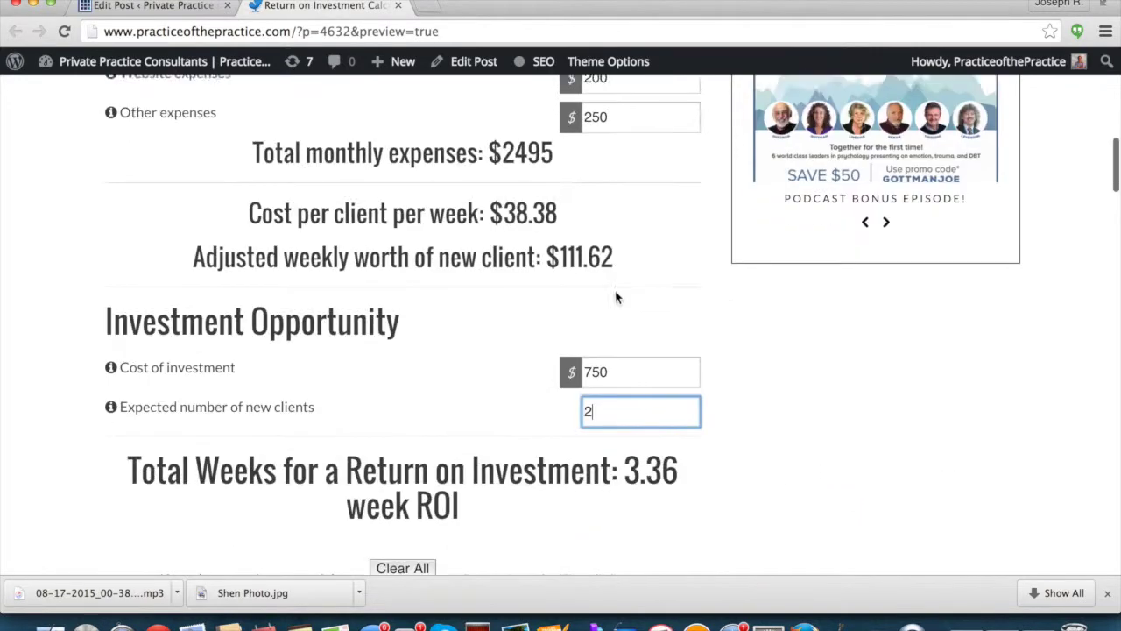